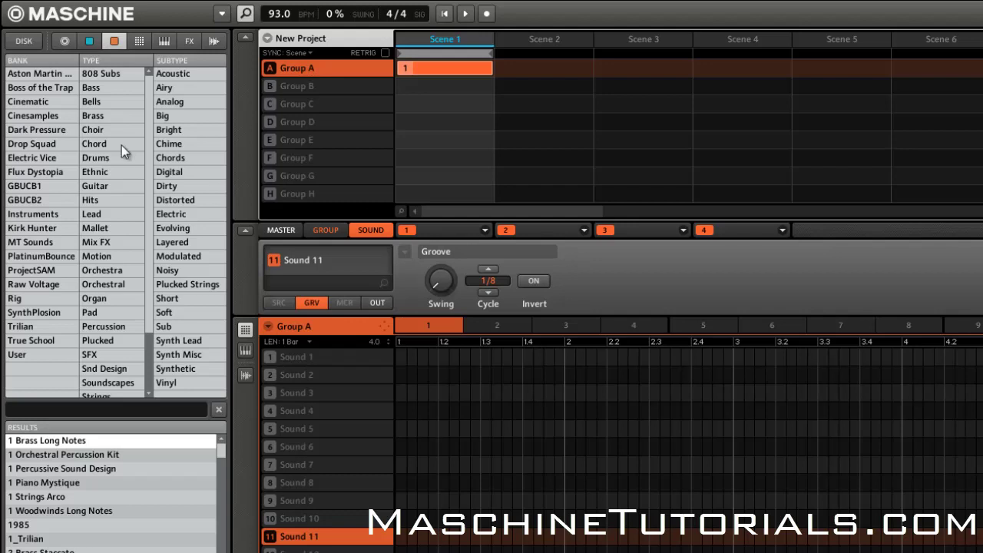
Switch the browser to disk view with C: as the location
{"action": "left_click", "coordinate": [33, 43]}
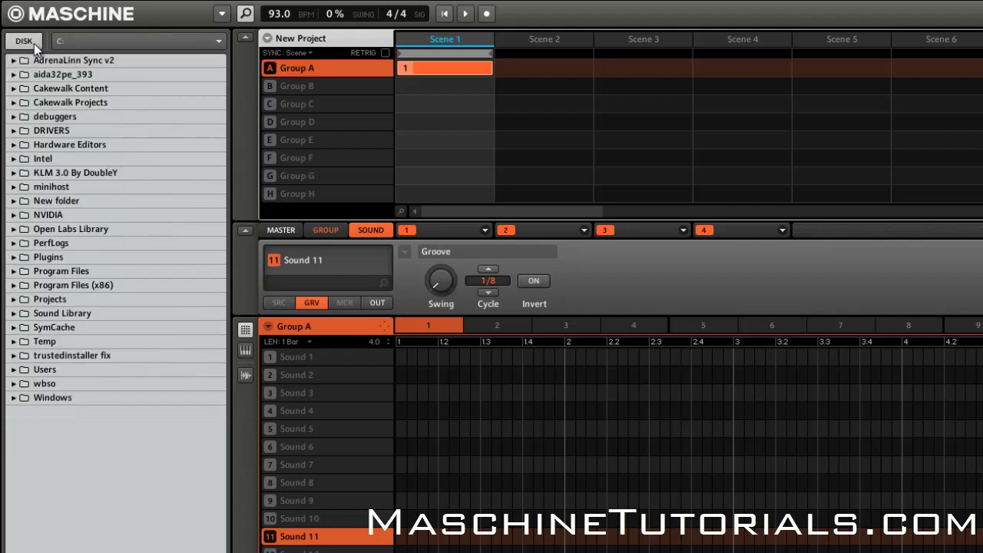
{"action": "left_click", "coordinate": [136, 41]}
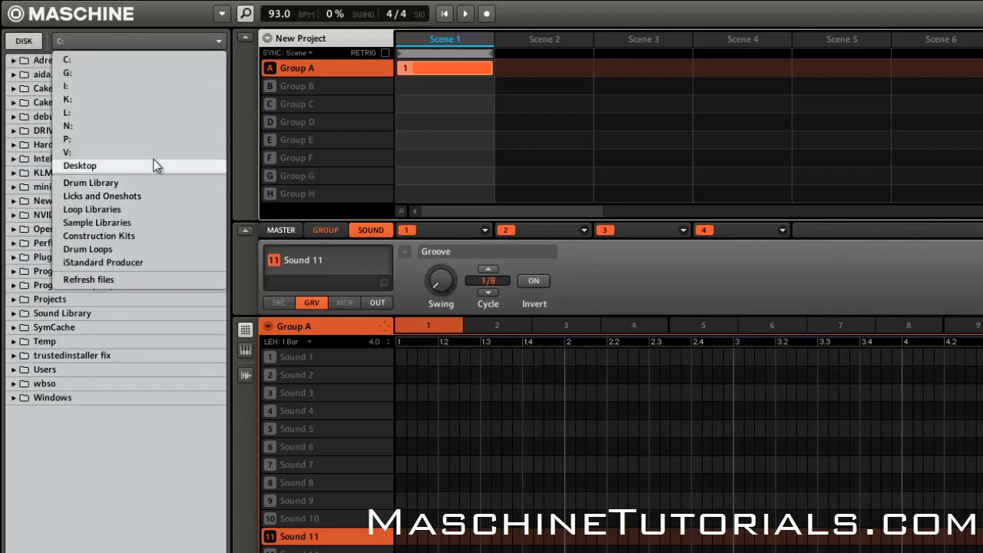
{"action": "left_click", "coordinate": [148, 60]}
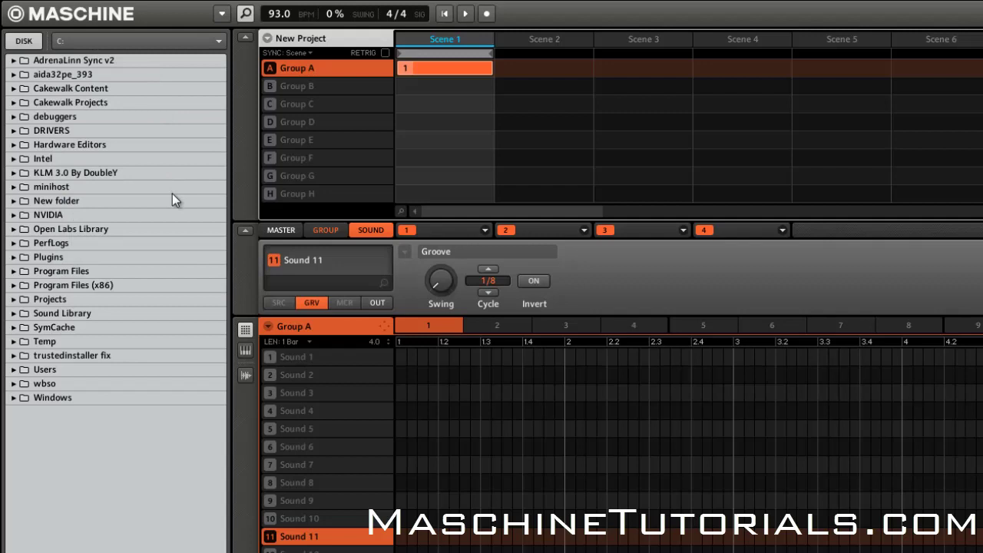
Expand Sound Library > Maschine Expansions > Maschine Warehouse and select C4 Traphic Library
{"action": "left_click", "coordinate": [13, 313]}
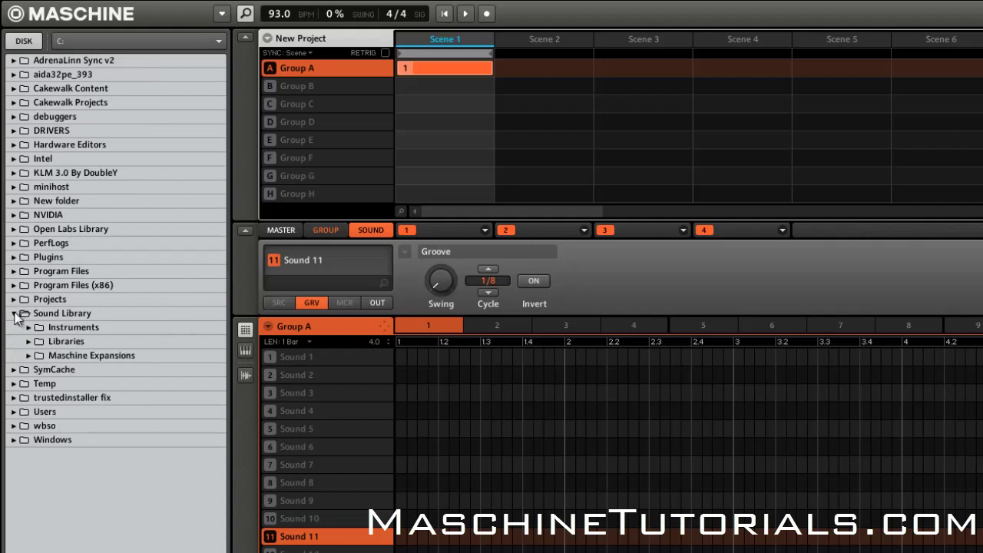
{"action": "left_click", "coordinate": [28, 356]}
{"action": "left_click", "coordinate": [42, 370]}
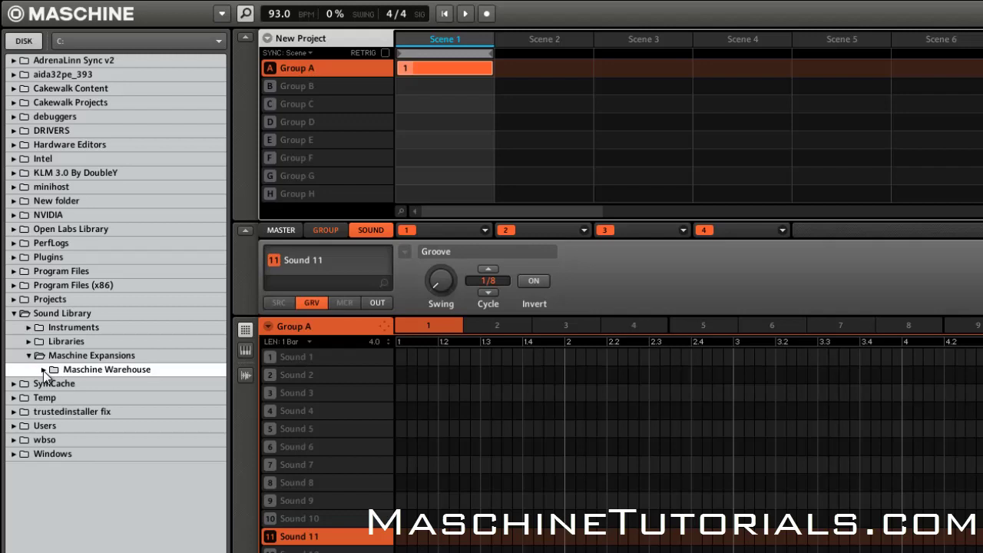
{"action": "left_click", "coordinate": [43, 370]}
{"action": "left_click", "coordinate": [97, 398]}
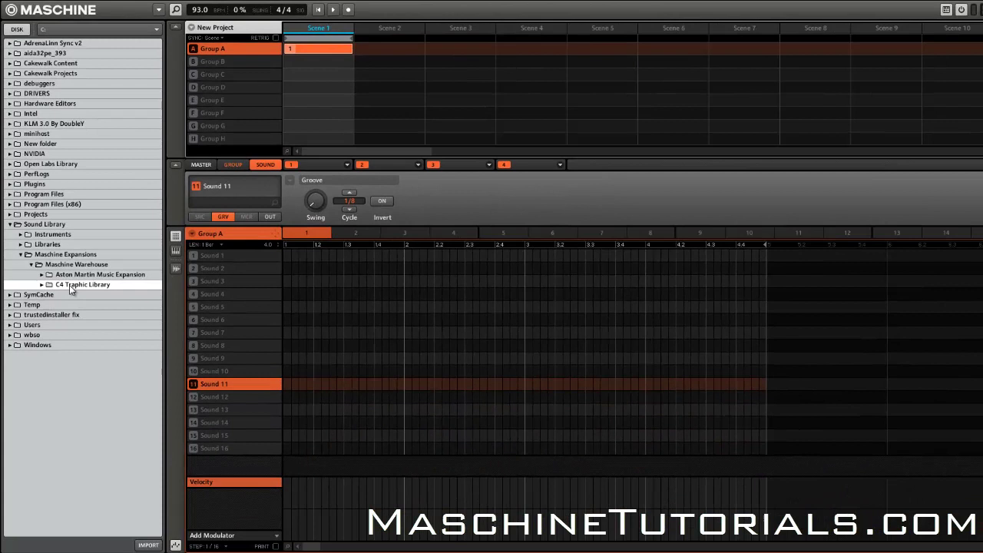
Import the C4 Traphic Library folder, confirming the tagging panel with OK
{"action": "left_click", "coordinate": [148, 544]}
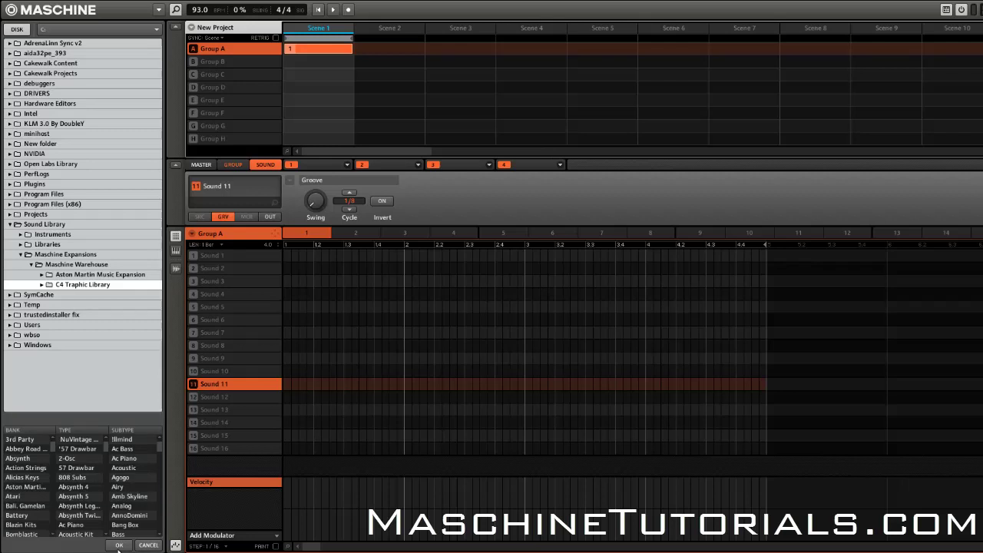
{"action": "left_click", "coordinate": [119, 545]}
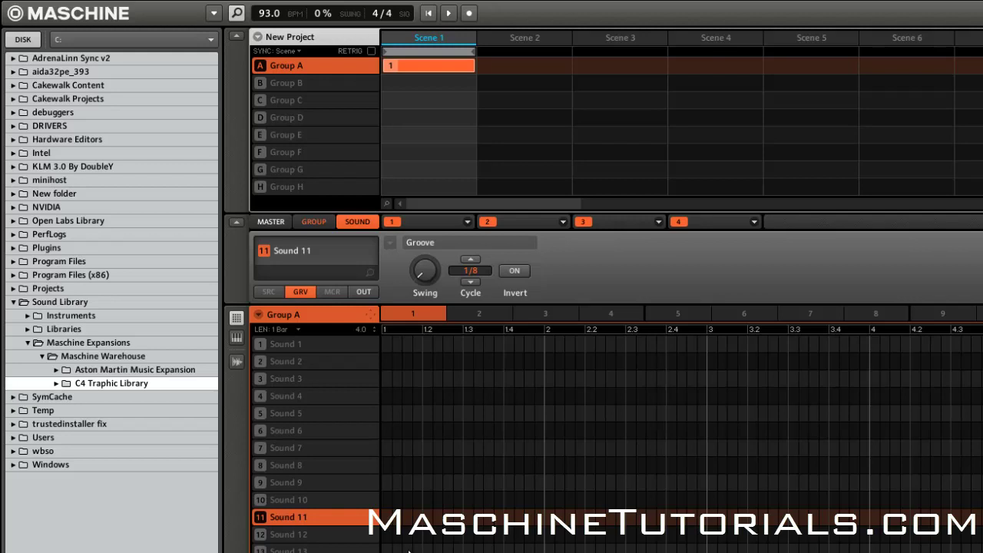
In Preferences > User Paths, give the C4 Traphic Library path the alias c4, then close
{"action": "left_click", "coordinate": [27, 41]}
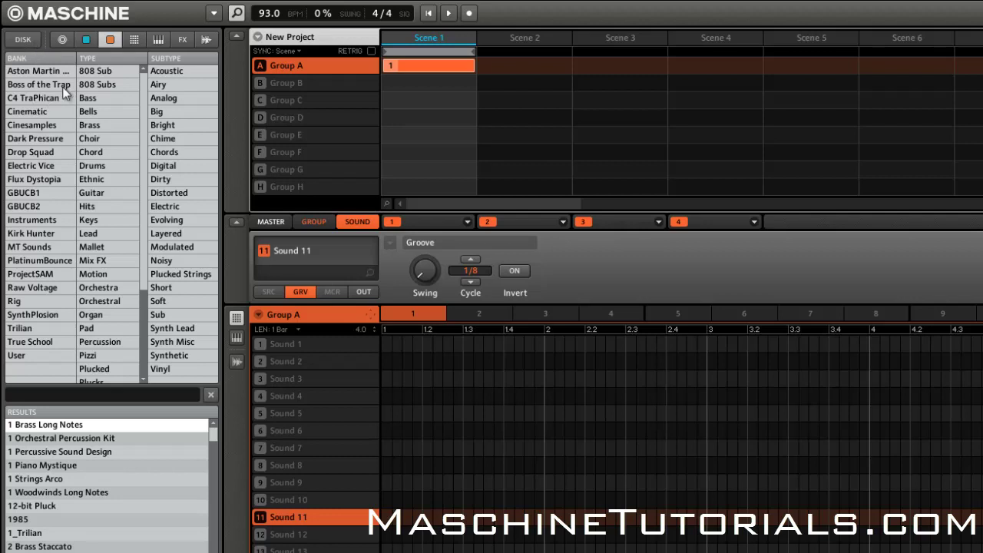
{"action": "left_click", "coordinate": [21, 9]}
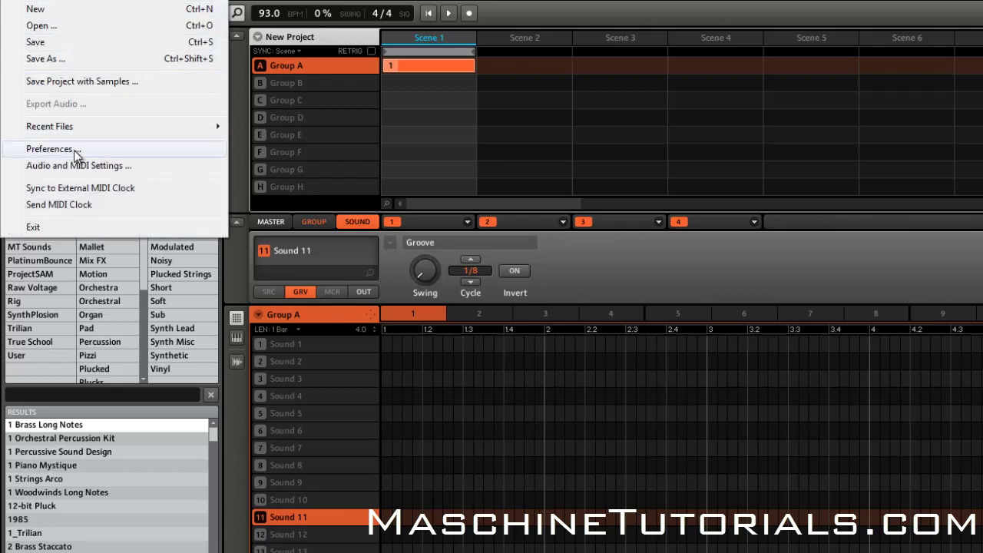
{"action": "left_click", "coordinate": [51, 149]}
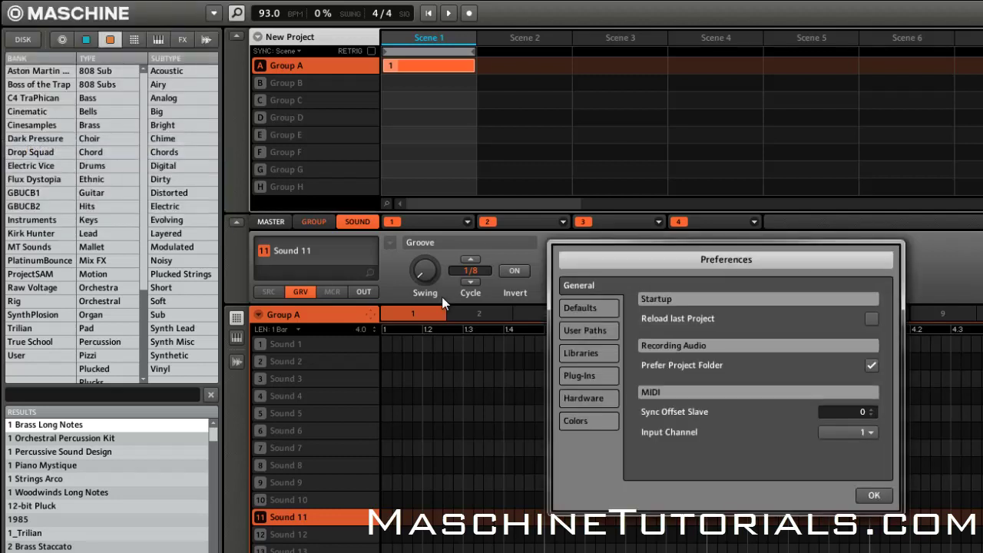
{"action": "left_click", "coordinate": [599, 331]}
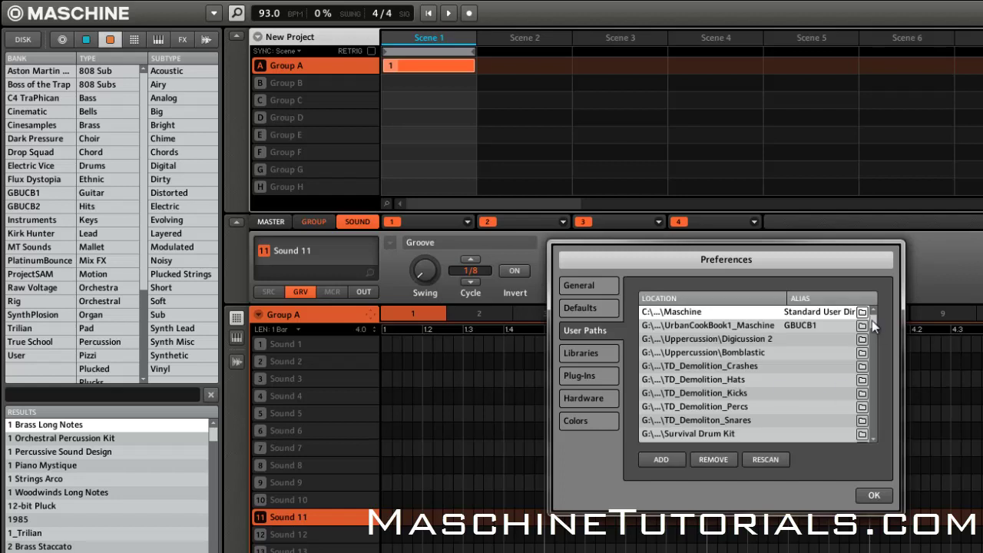
{"action": "left_click_drag", "start_coordinate": [873, 321], "coordinate": [877, 439]}
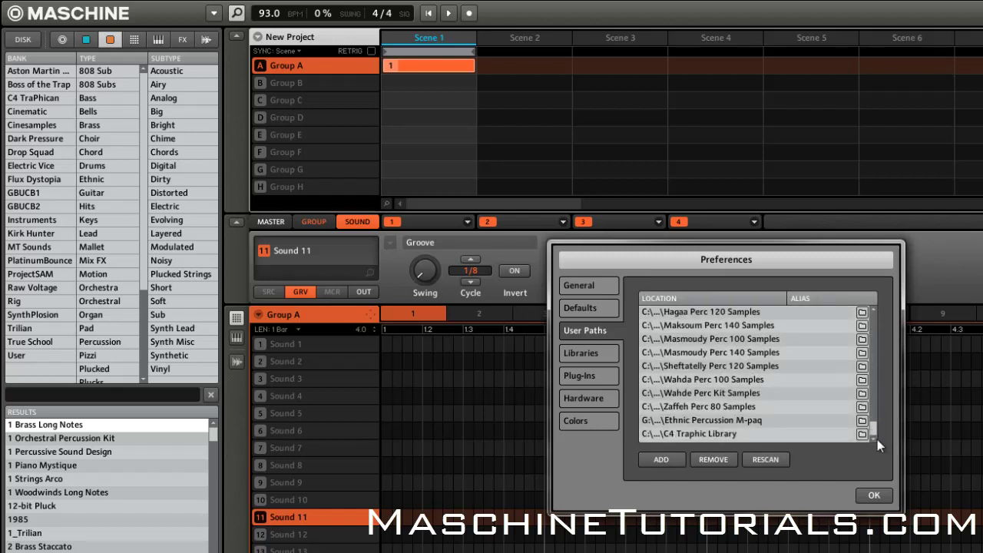
{"action": "left_click", "coordinate": [802, 433]}
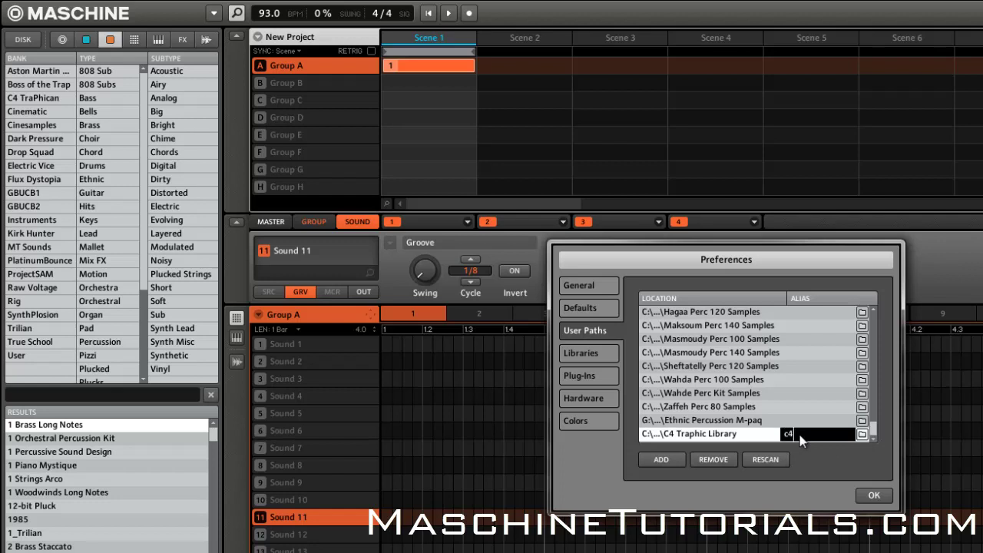
{"action": "key", "text": "Return"}
{"action": "left_click", "coordinate": [875, 496]}
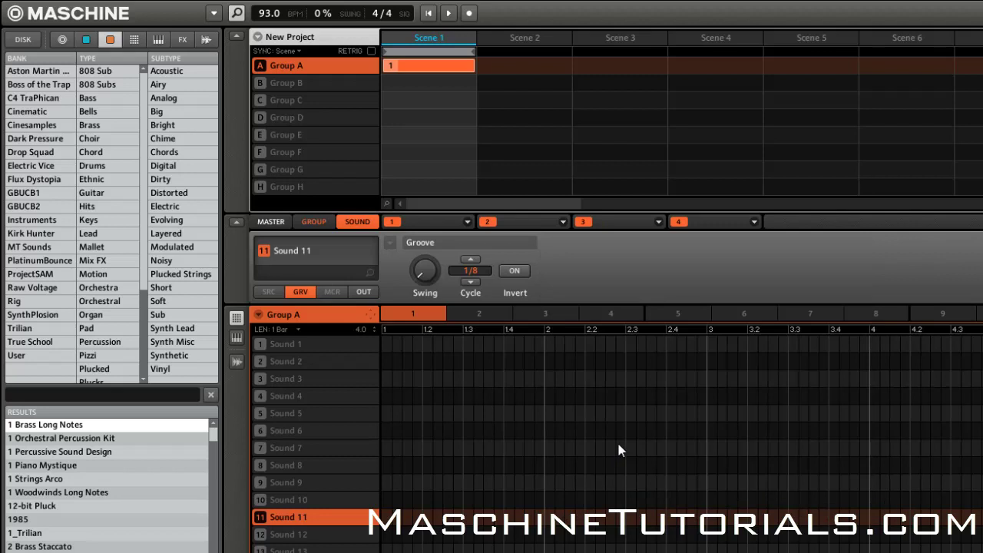
From the C4 TraPhican bank, audition 12-bit Pluck and Back At It Organ, then load Bell Pads into Sound 2
{"action": "left_click", "coordinate": [39, 97]}
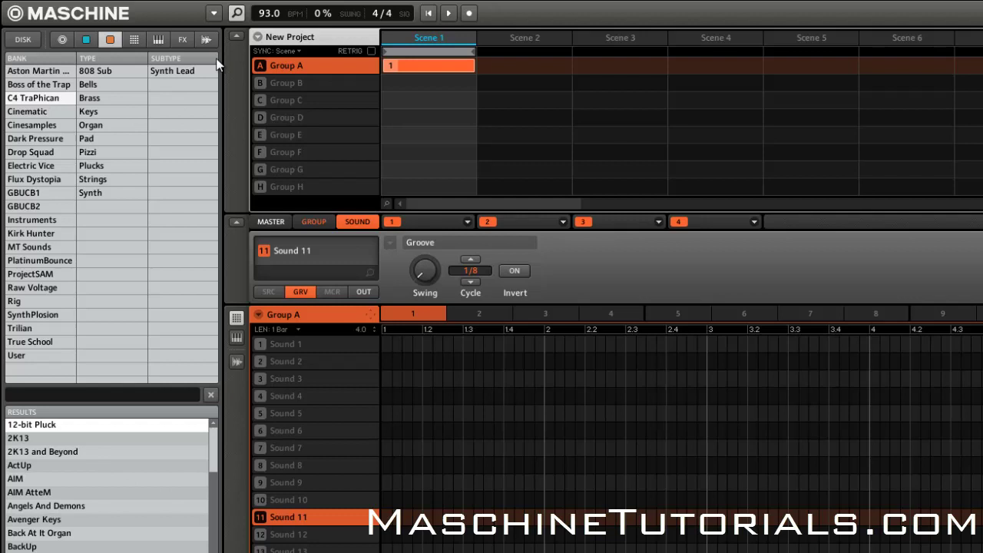
{"action": "left_click", "coordinate": [327, 358]}
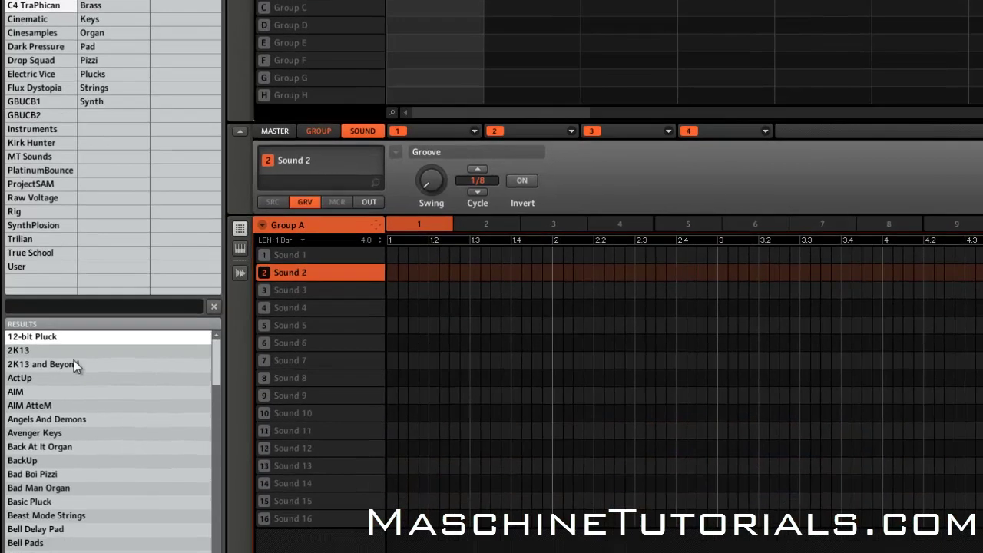
{"action": "double_click", "coordinate": [72, 427]}
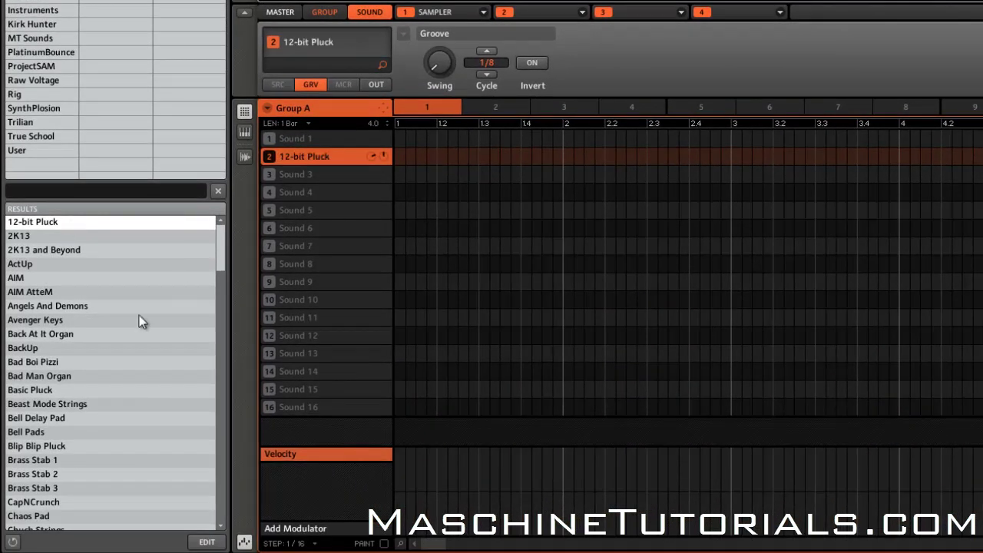
{"action": "double_click", "coordinate": [69, 334]}
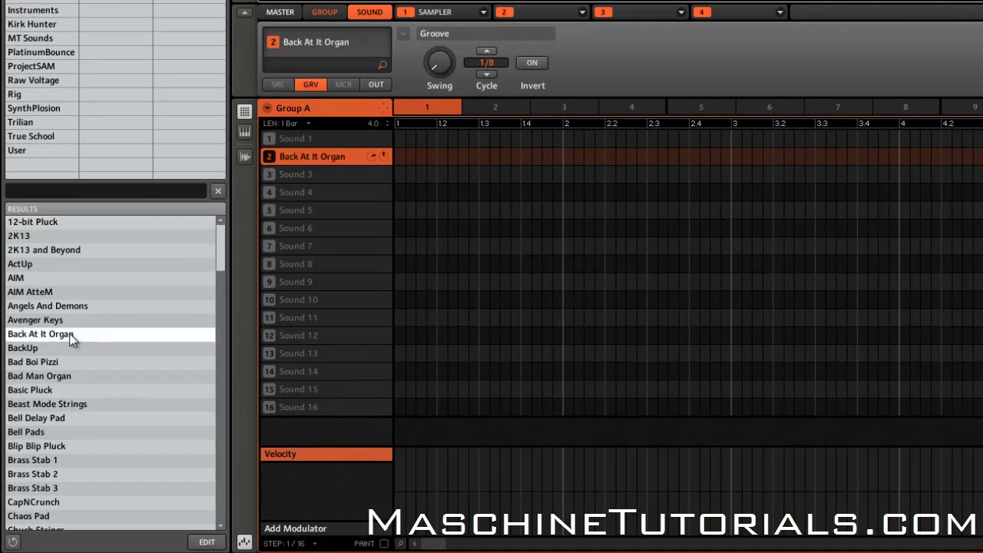
{"action": "double_click", "coordinate": [91, 432]}
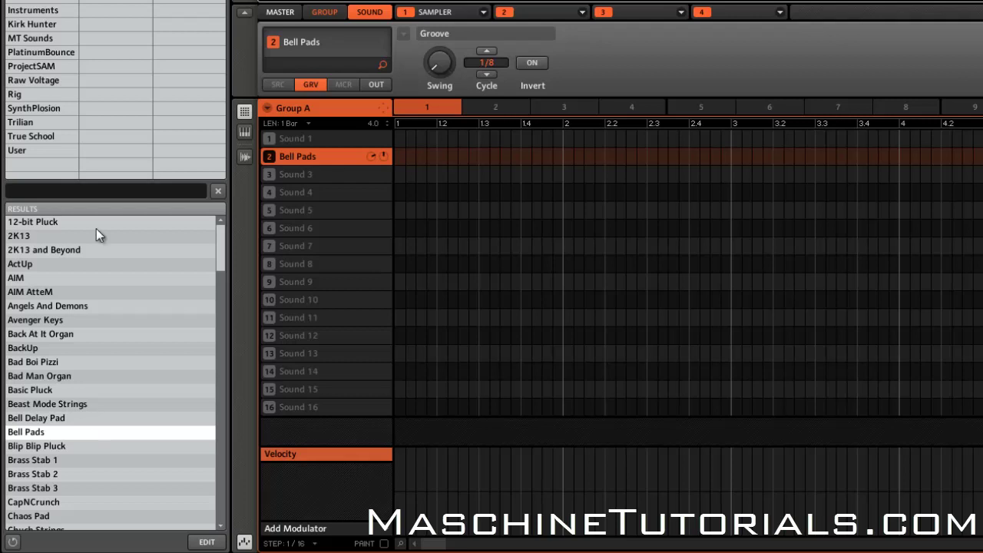
{"action": "key", "text": "alt+f"}
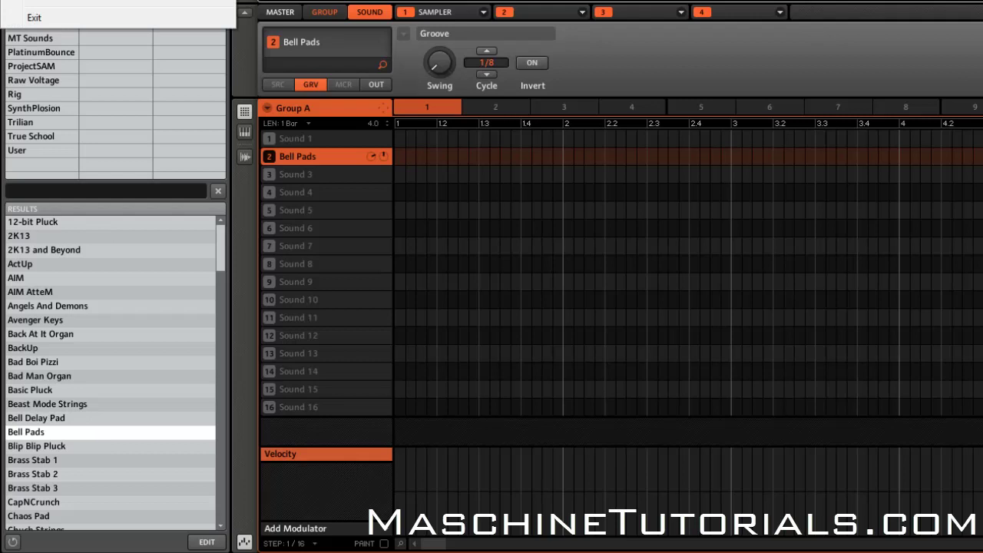
{"action": "key", "text": "p"}
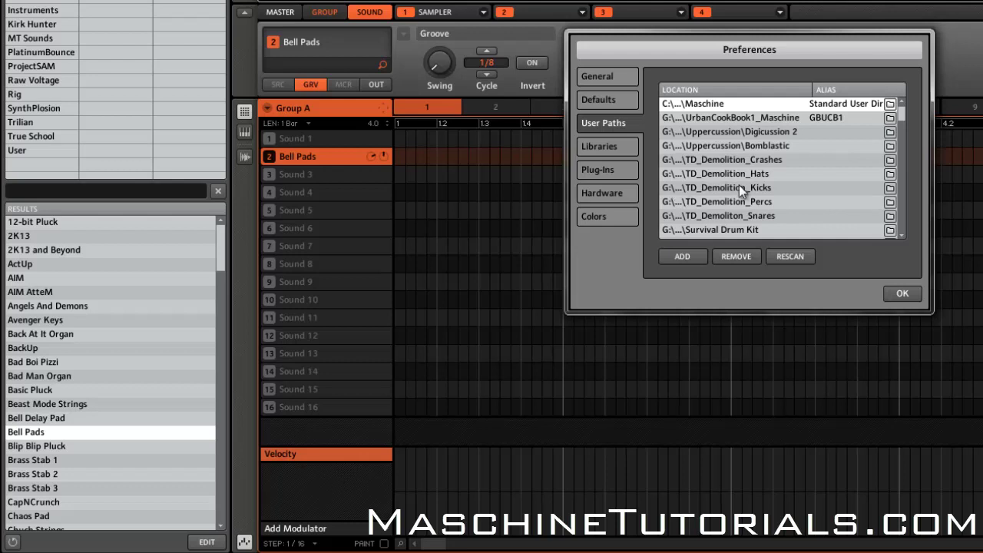
{"action": "left_click", "coordinate": [758, 186]}
{"action": "left_click", "coordinate": [769, 204]}
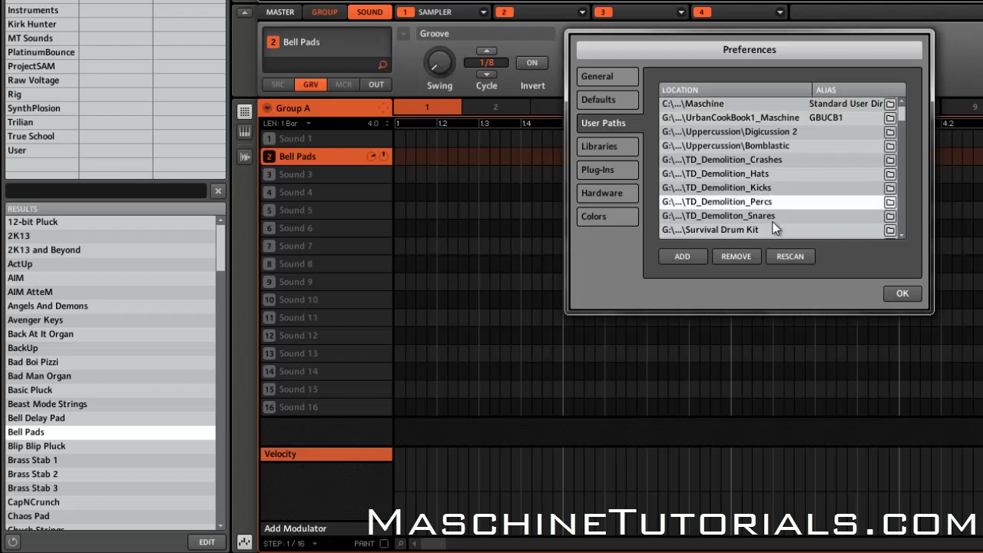
{"action": "left_click", "coordinate": [771, 219]}
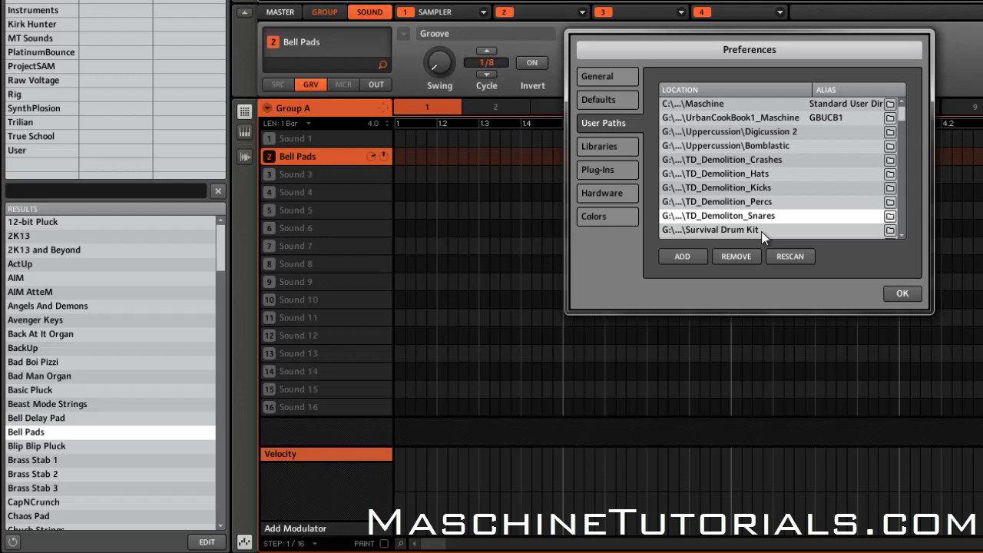
{"action": "left_click", "coordinate": [901, 294]}
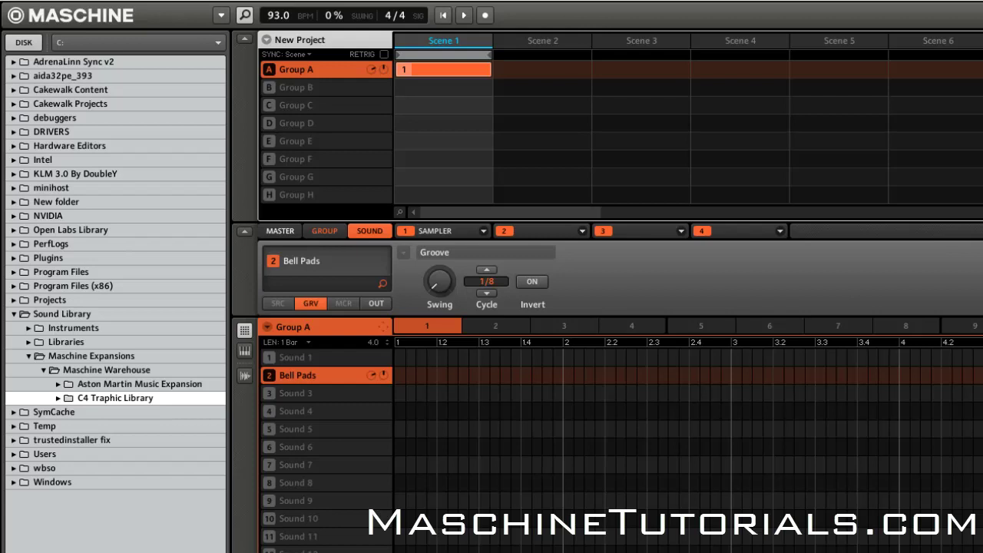
{"action": "left_click", "coordinate": [20, 43]}
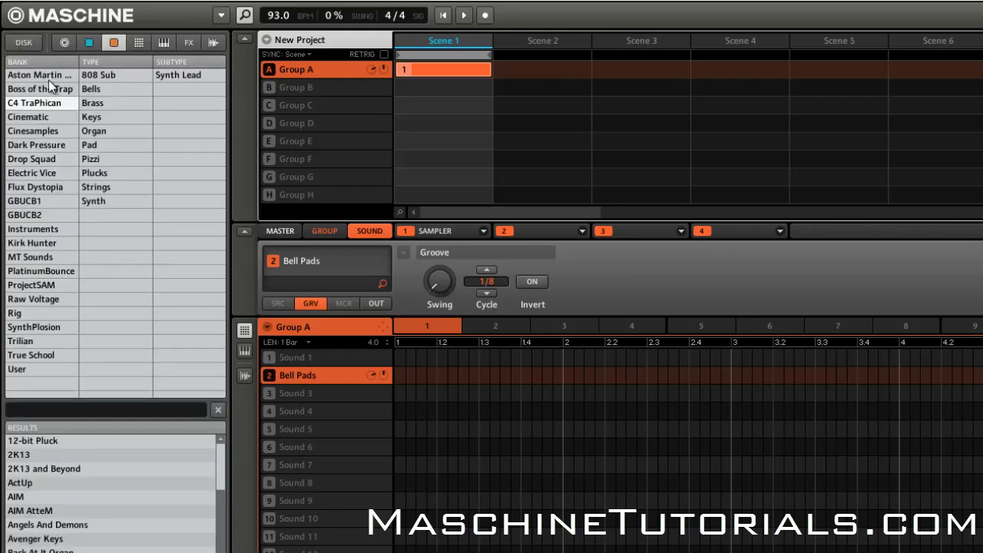
{"action": "left_click", "coordinate": [15, 15]}
{"action": "left_click", "coordinate": [101, 154]}
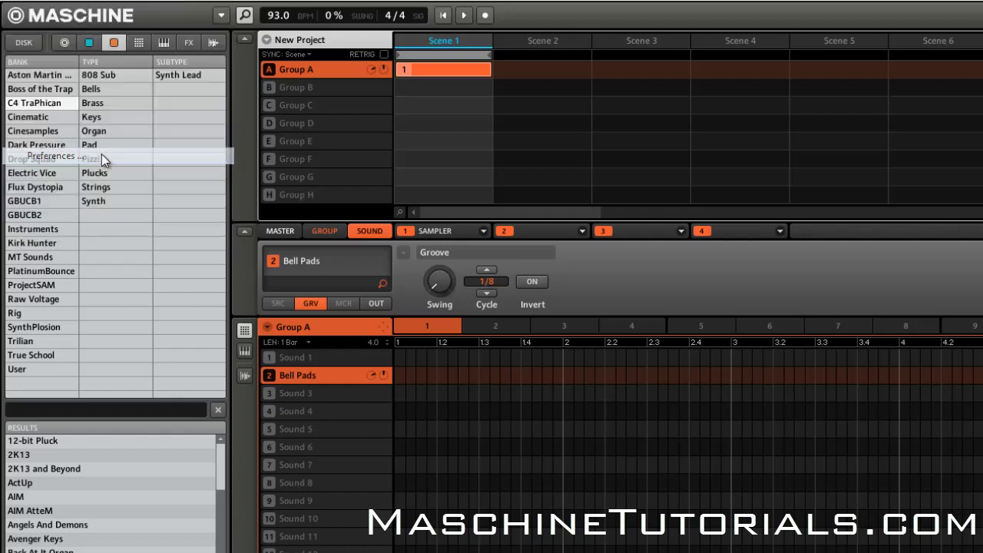
{"action": "left_click_drag", "start_coordinate": [902, 338], "coordinate": [875, 471]}
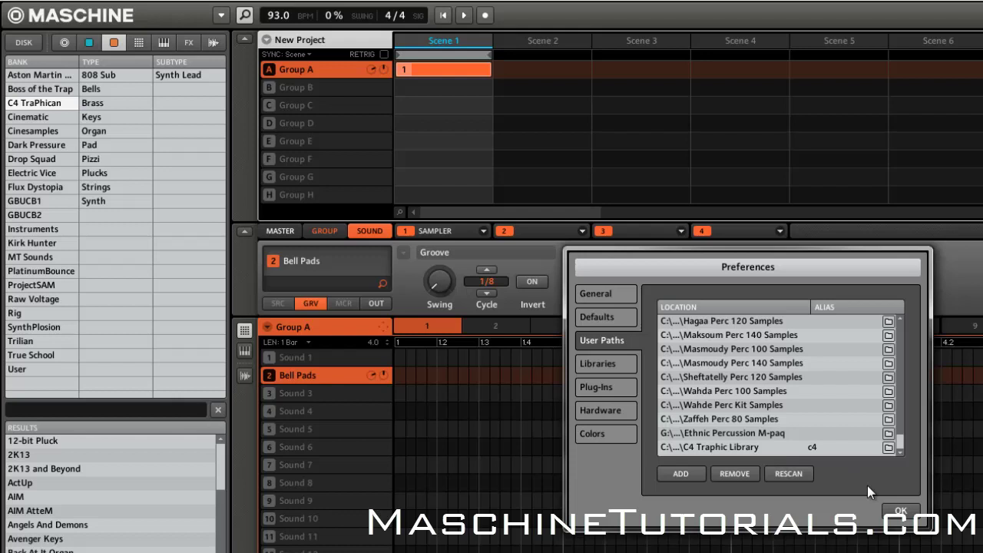
{"action": "left_click", "coordinate": [900, 512]}
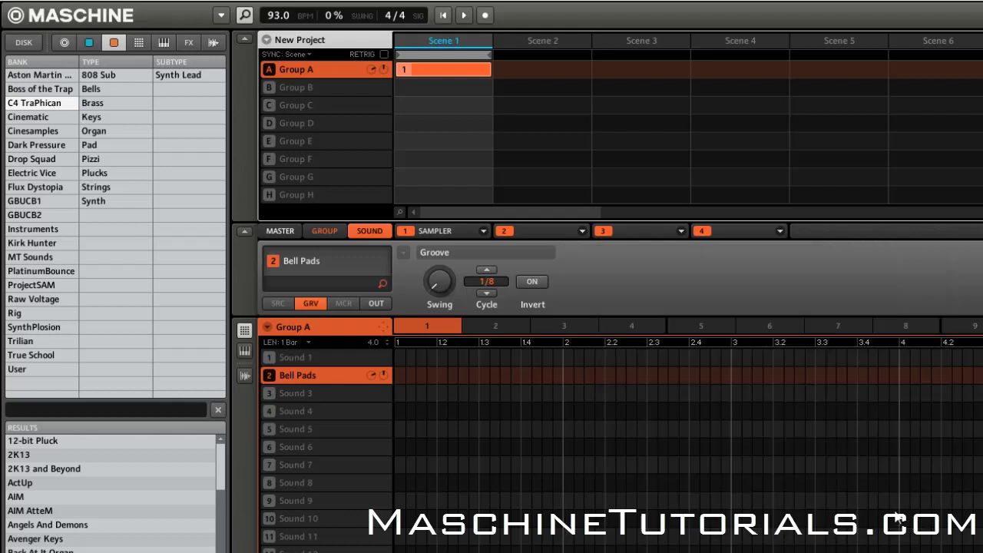